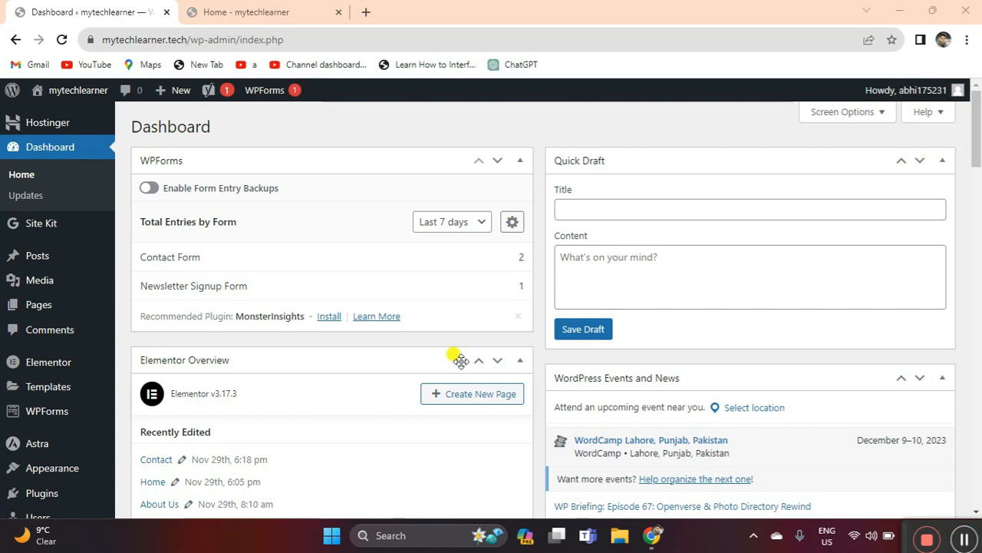
Step: Open the WordPress login page at mytechlearner.tech/login in a new tab, then close it and return to the dashboard
left_click(362, 23)
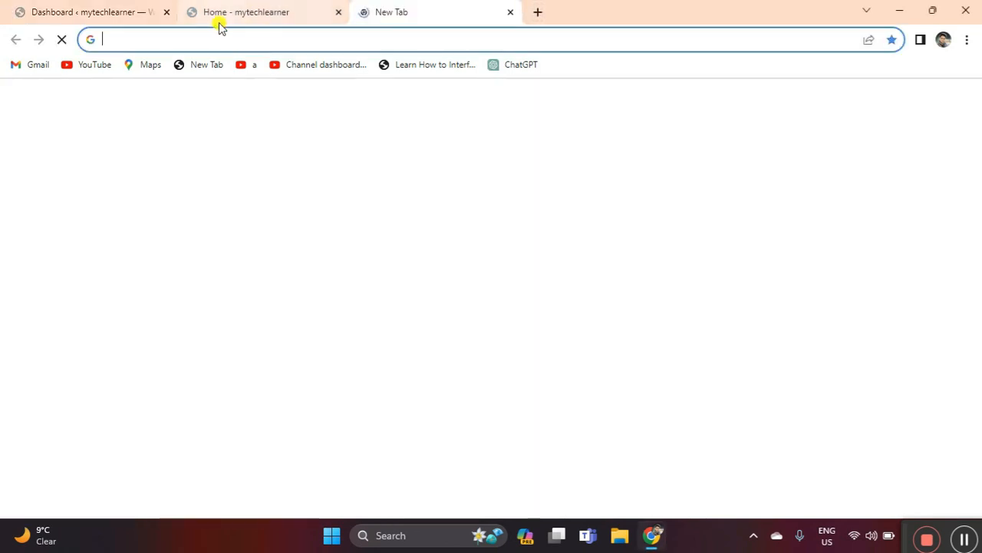
left_click(179, 40)
type("myte")
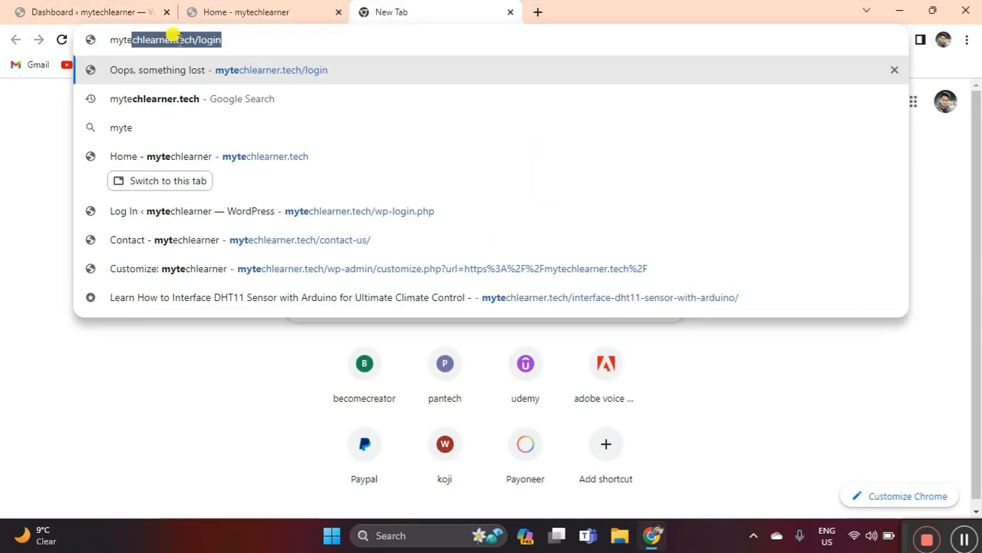
type("chlearne")
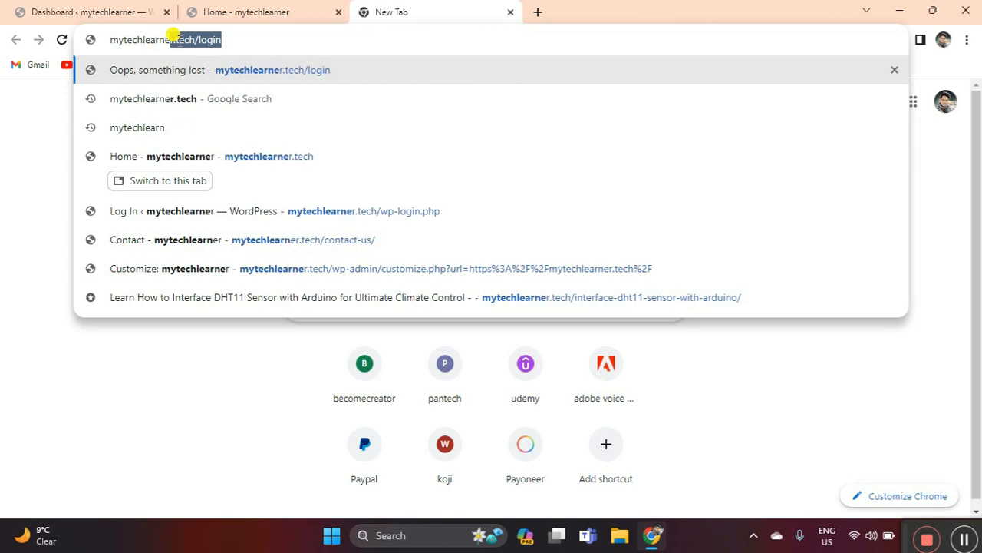
type("r.t")
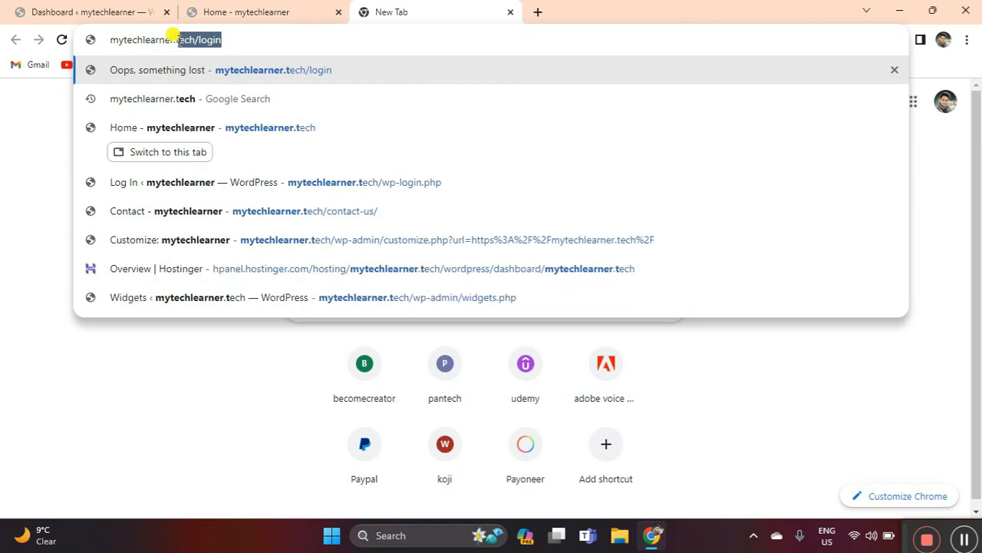
type("ech/wp-login")
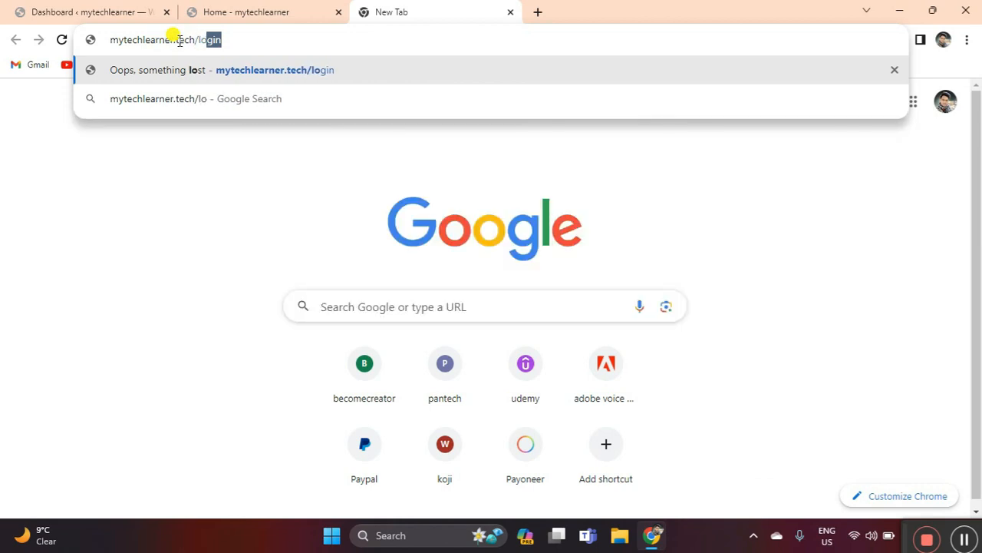
key("Return")
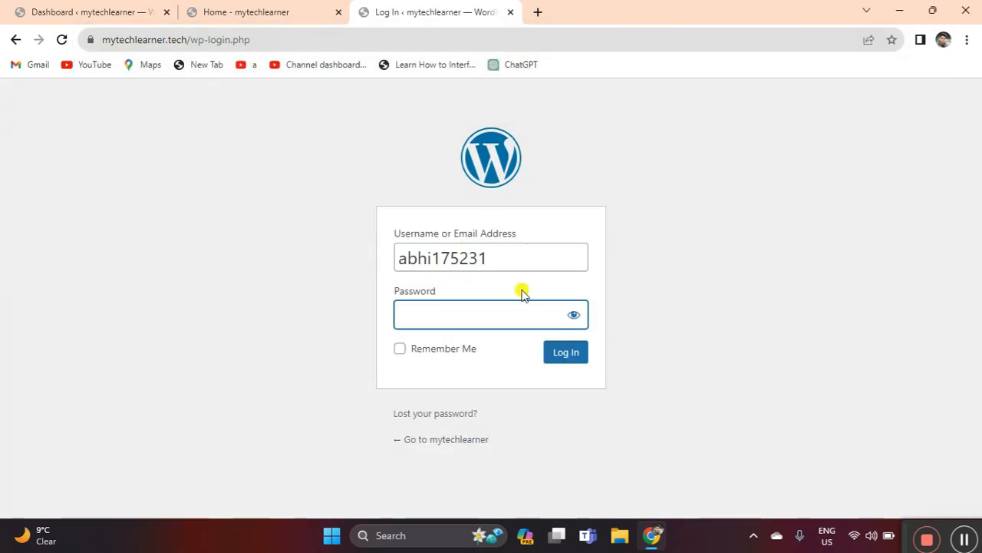
left_click(281, 10)
left_click(505, 14)
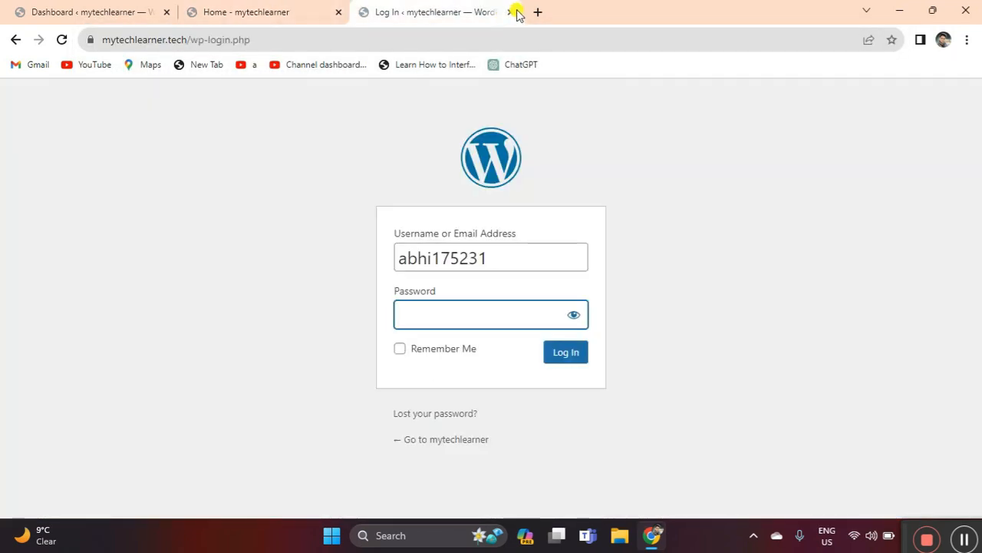
left_click(507, 12)
left_click(72, 6)
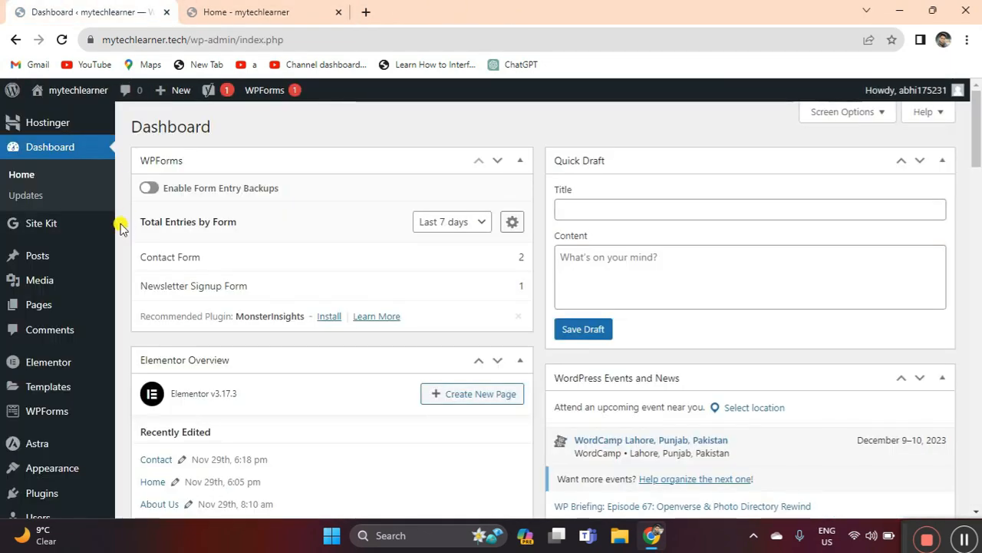
Step: Open the site's page for adding a new plugin
scroll(120, 226, "down", 4)
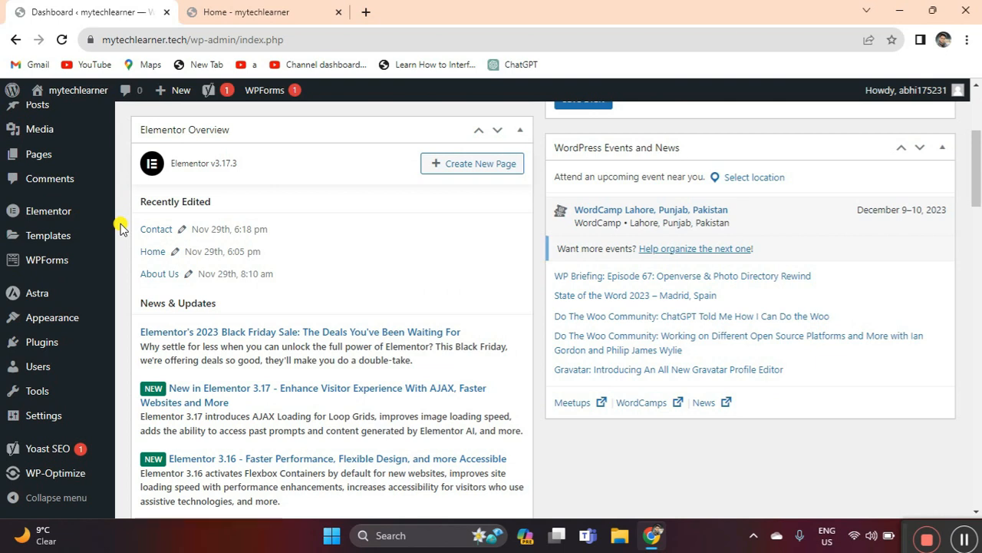
left_click(40, 344)
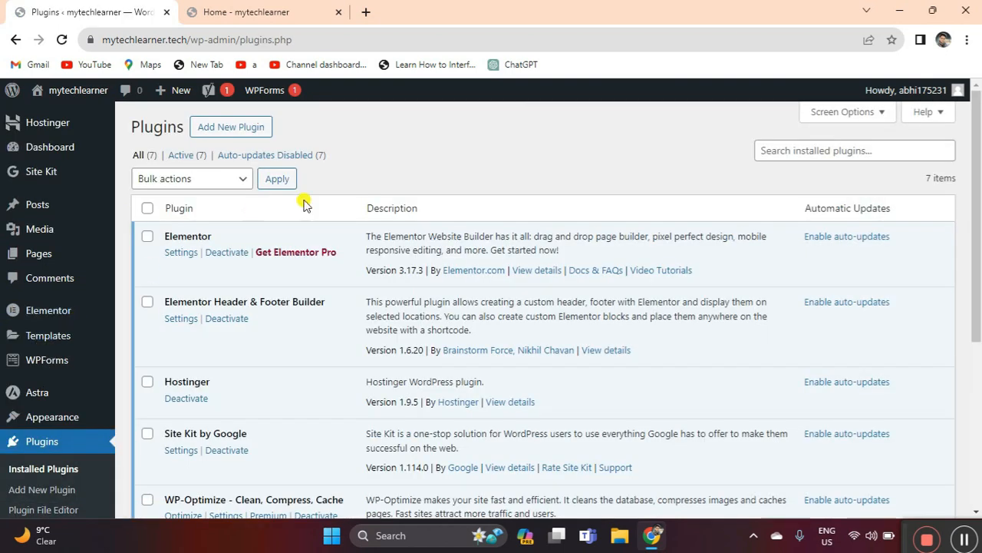
left_click(230, 126)
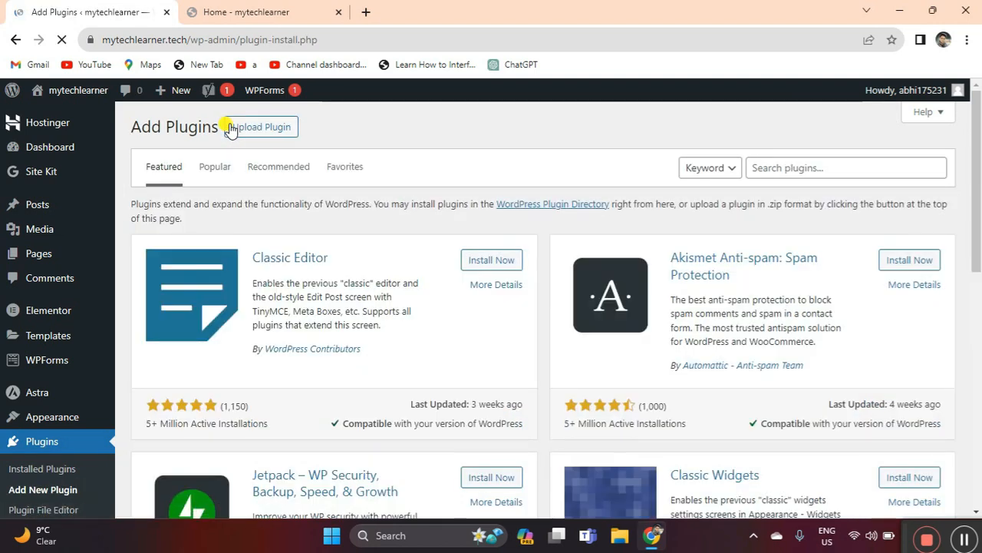
Step: Search the plugin directory for "updraft", and install and activate UpdraftPlus: WordPress Backup & Migration Plugin
left_click(787, 165)
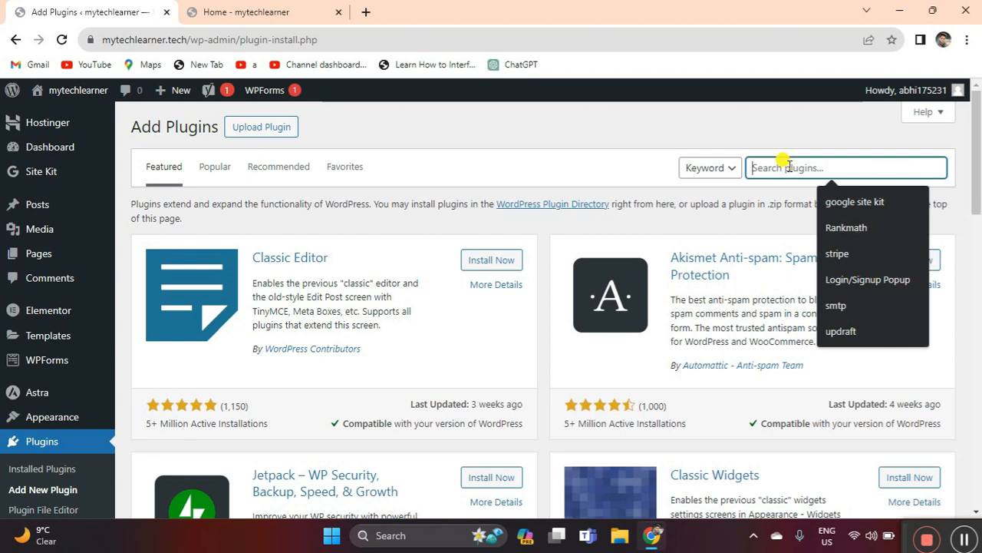
type("upd")
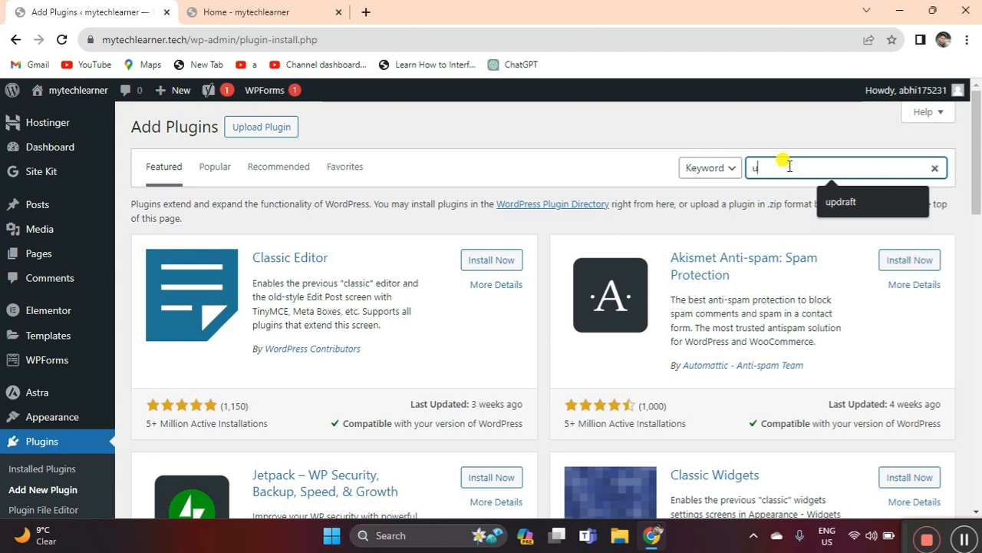
type("raft")
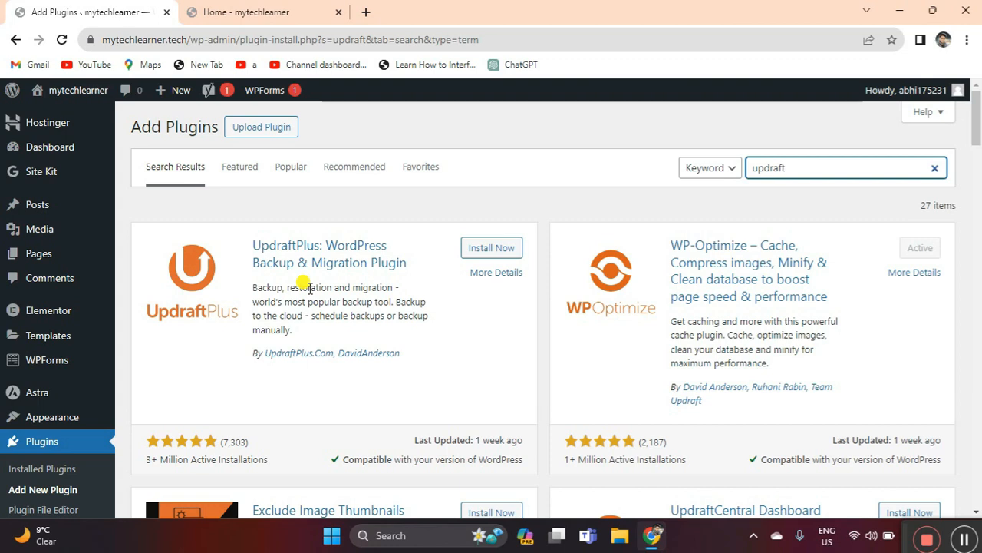
left_click(499, 248)
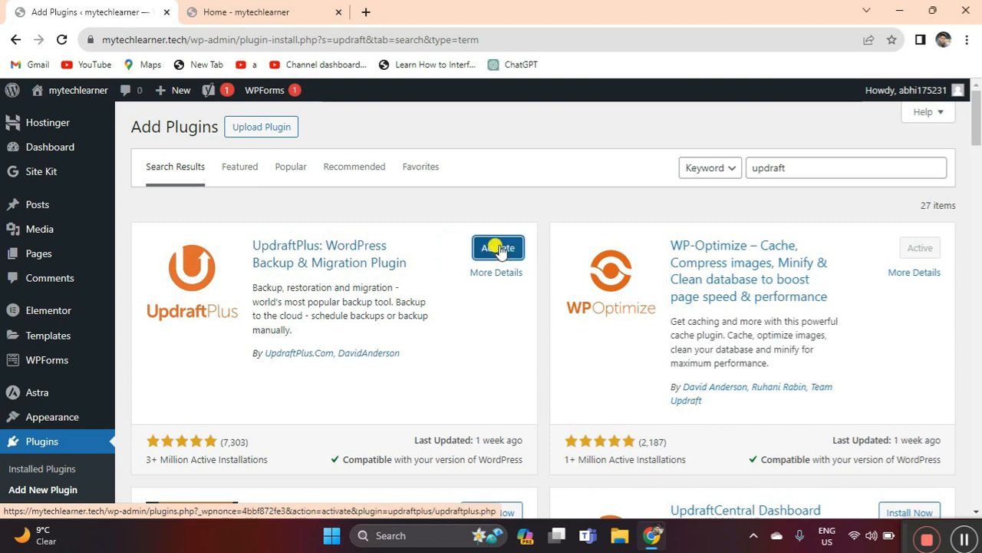
left_click(498, 248)
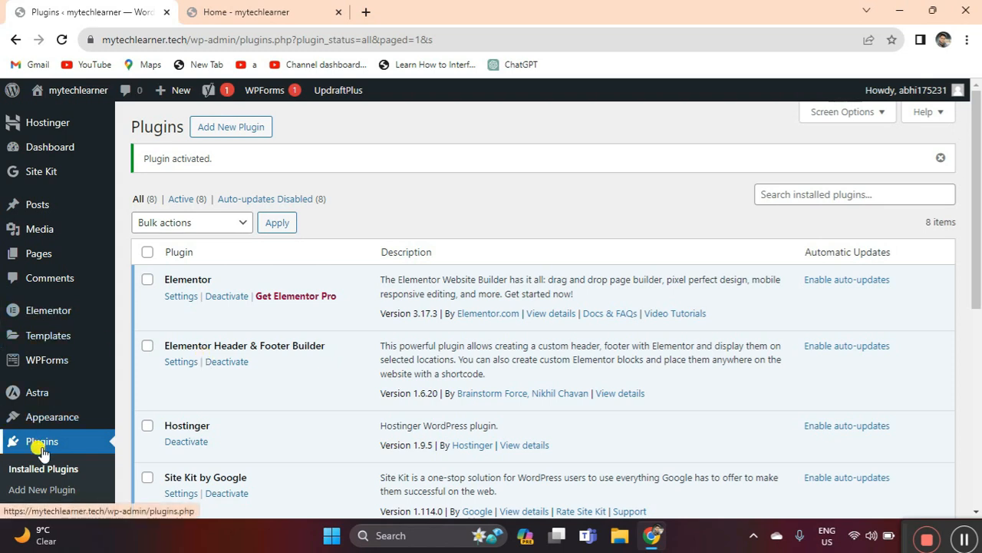
Step: Open the UpdraftPlus Backups settings page
scroll(978, 178, "down", 3)
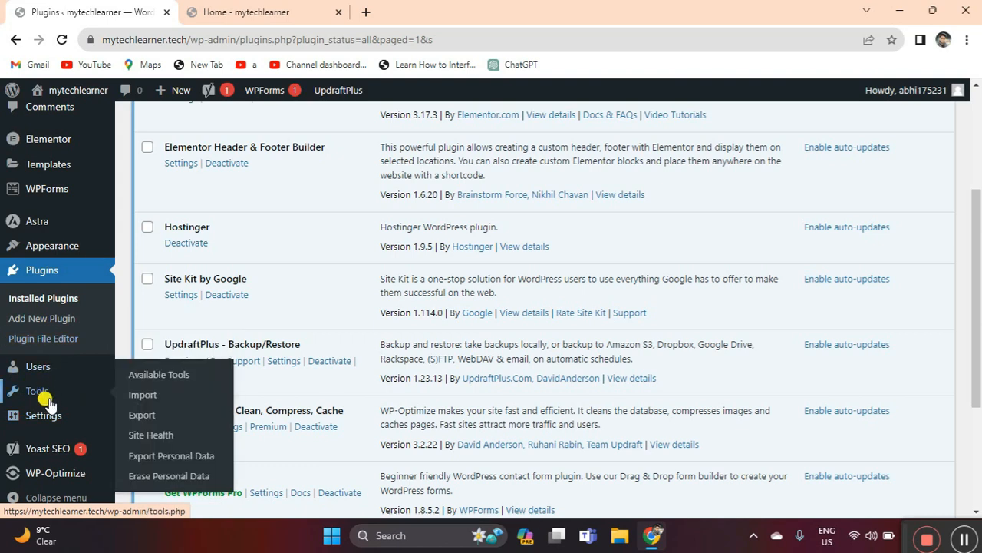
mouse_move(44, 427)
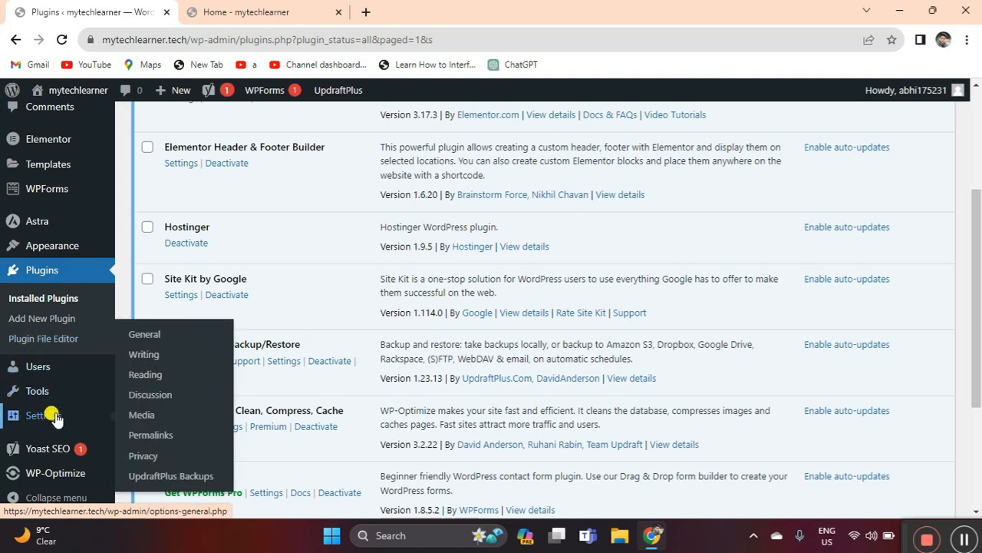
left_click(156, 476)
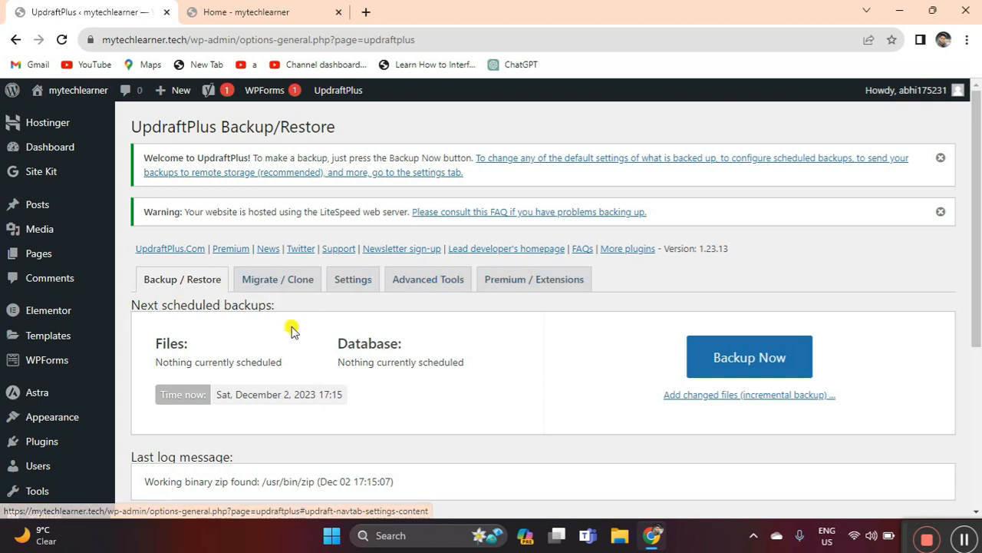
Step: Run a new backup of the database and files, allowing it to be deleted only manually, and dismiss the completion notice
scroll(979, 240, "down", 2)
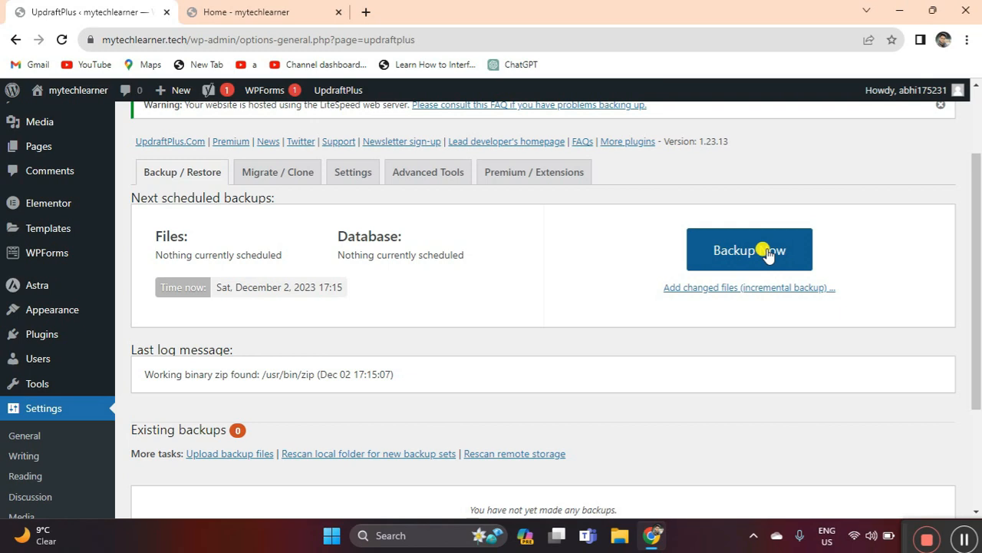
left_click(767, 254)
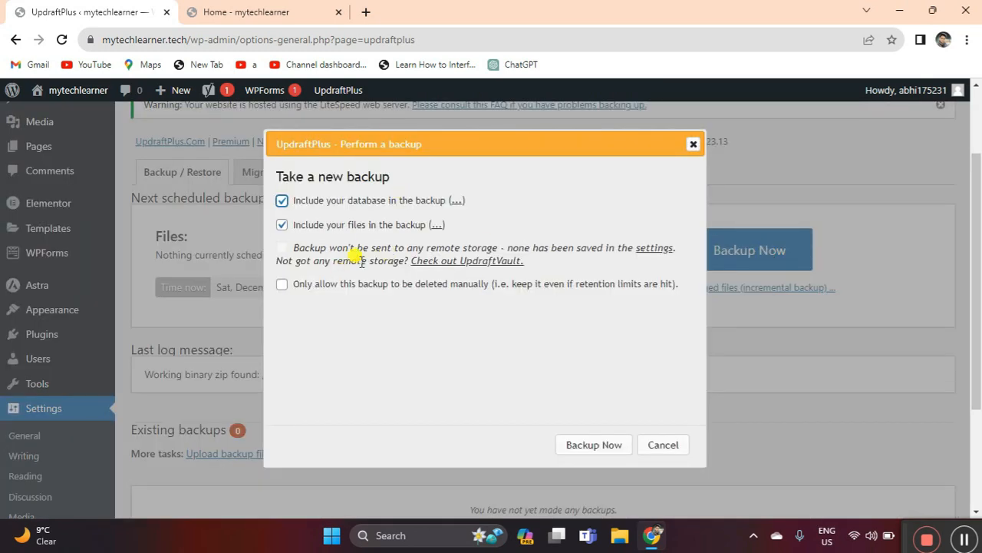
left_click(282, 286)
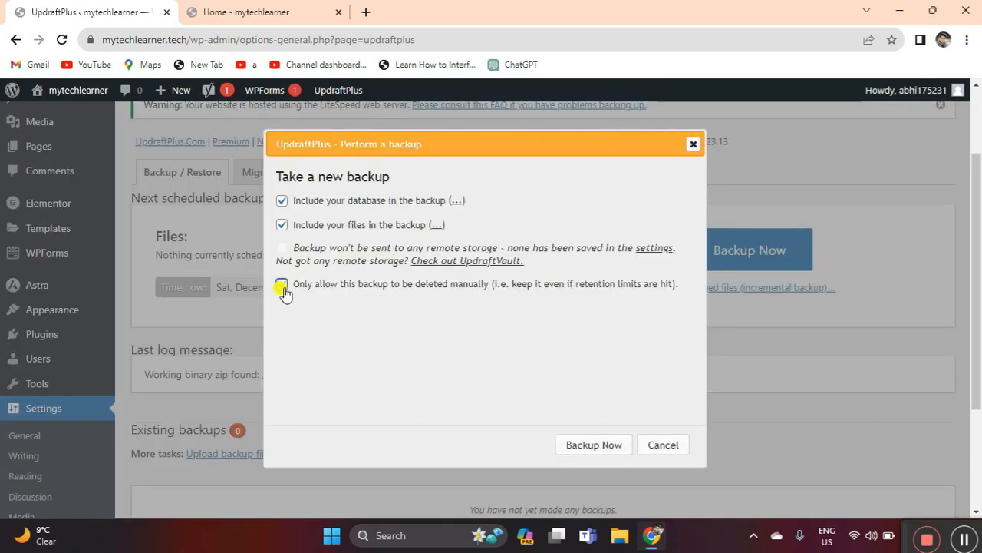
left_click(592, 450)
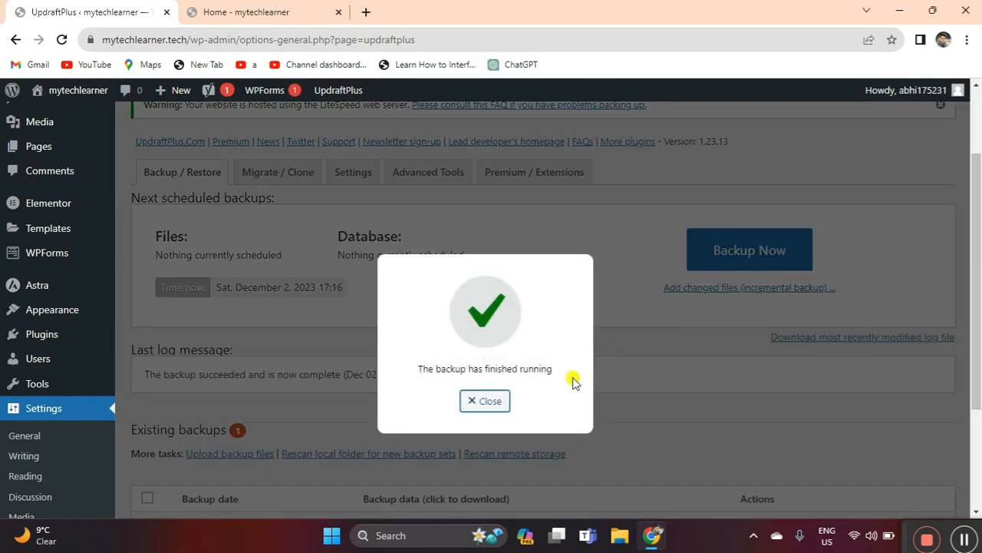
left_click(484, 401)
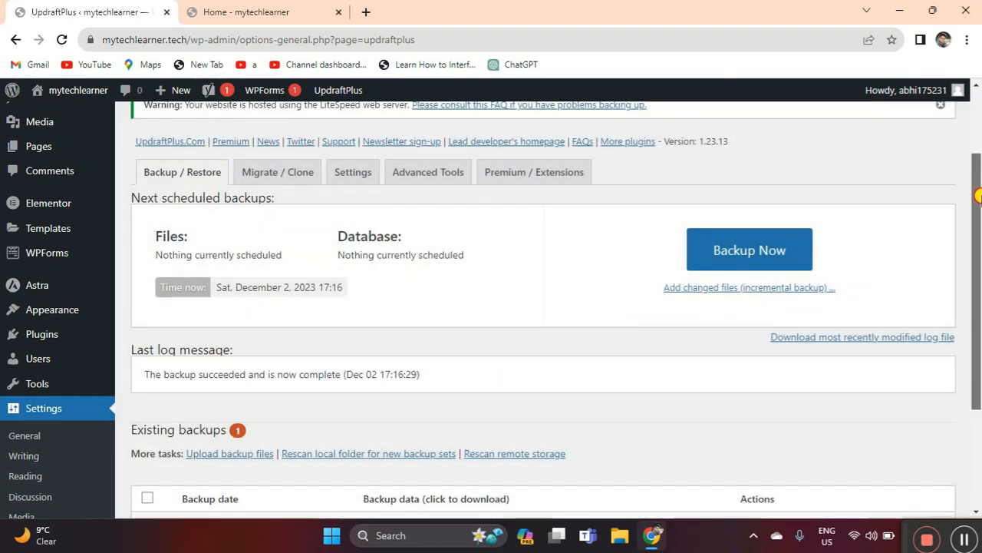
Step: Prepare the database, plugins, themes, uploads and others archives of the existing backup for download
left_click_drag(979, 196, 979, 292)
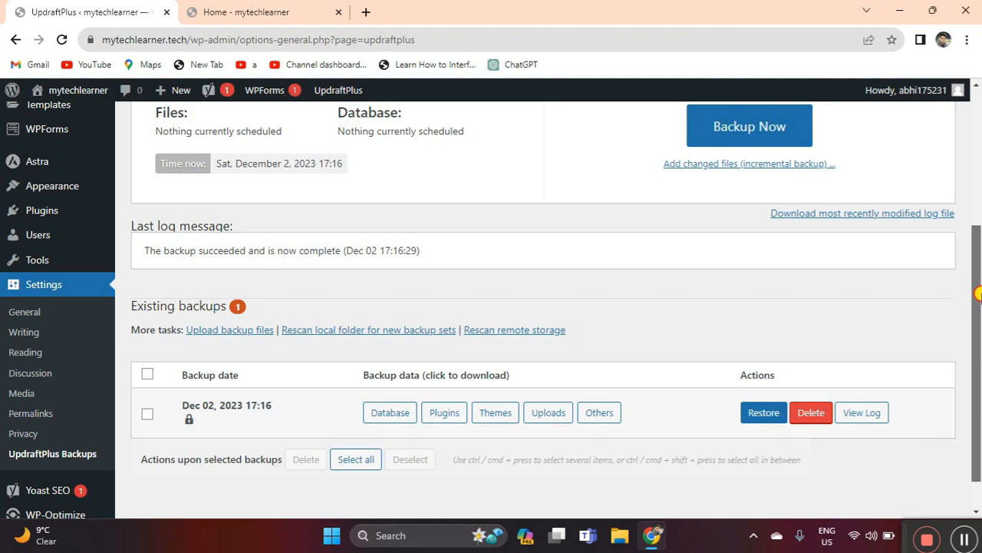
left_click_drag(979, 292, 980, 327)
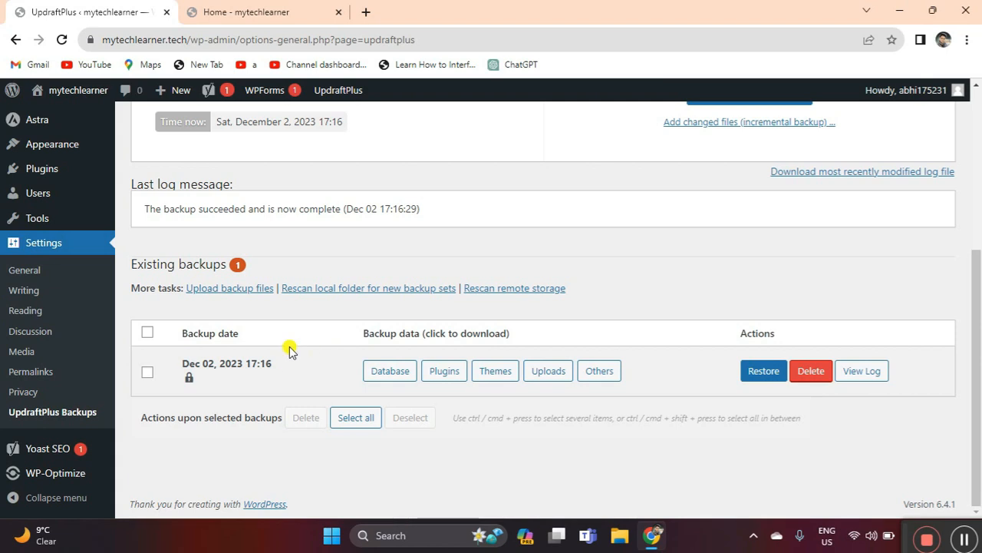
left_click(389, 374)
left_click(441, 467)
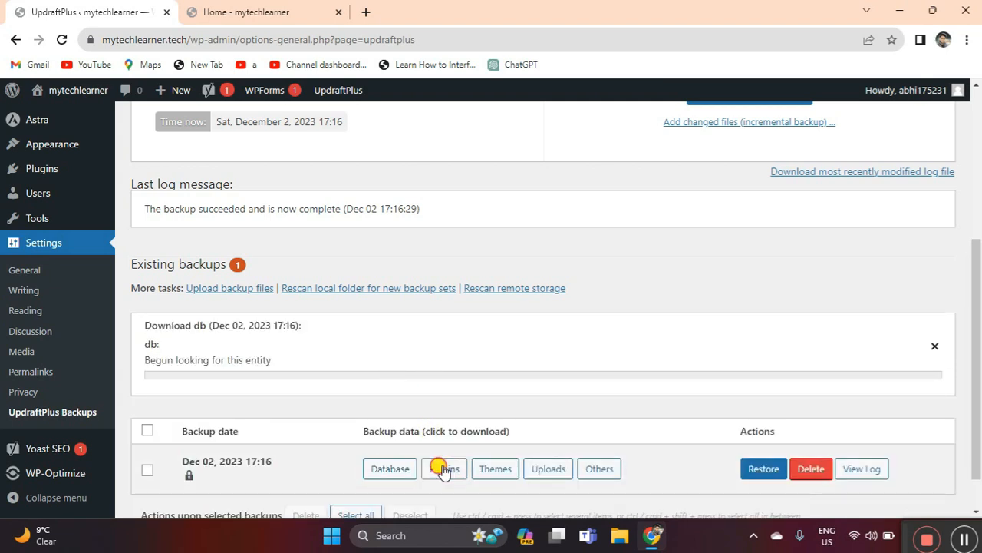
left_click_drag(977, 309, 977, 412)
left_click(496, 421)
left_click(537, 428)
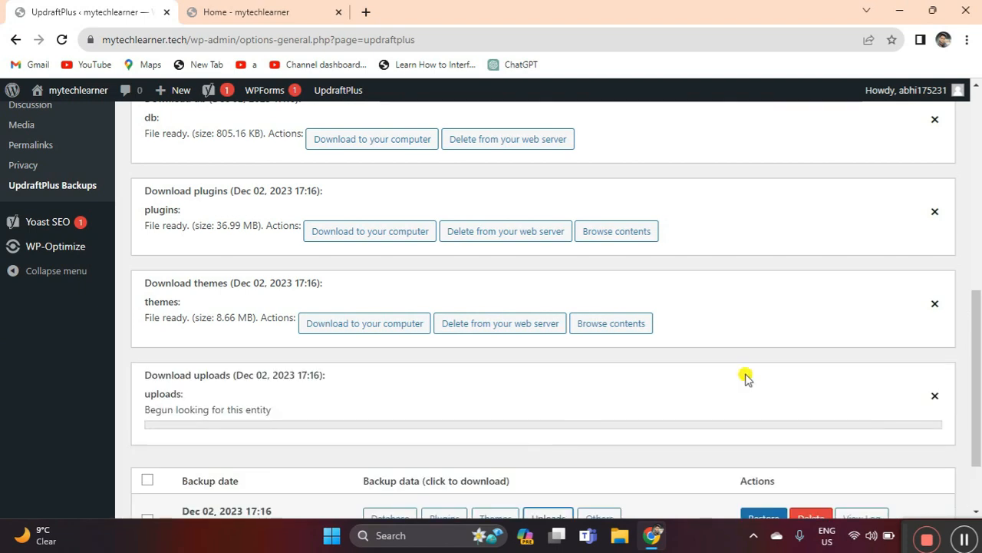
left_click_drag(979, 373, 979, 410)
left_click(603, 419)
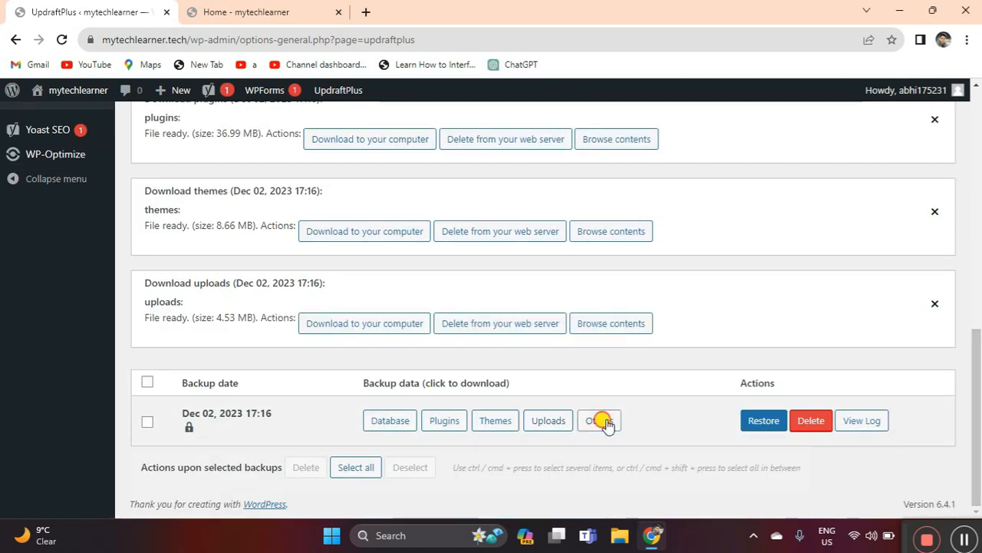
mouse_move(979, 331)
left_mouse_down()
mouse_move(978, 278)
mouse_move(979, 320)
left_mouse_up()
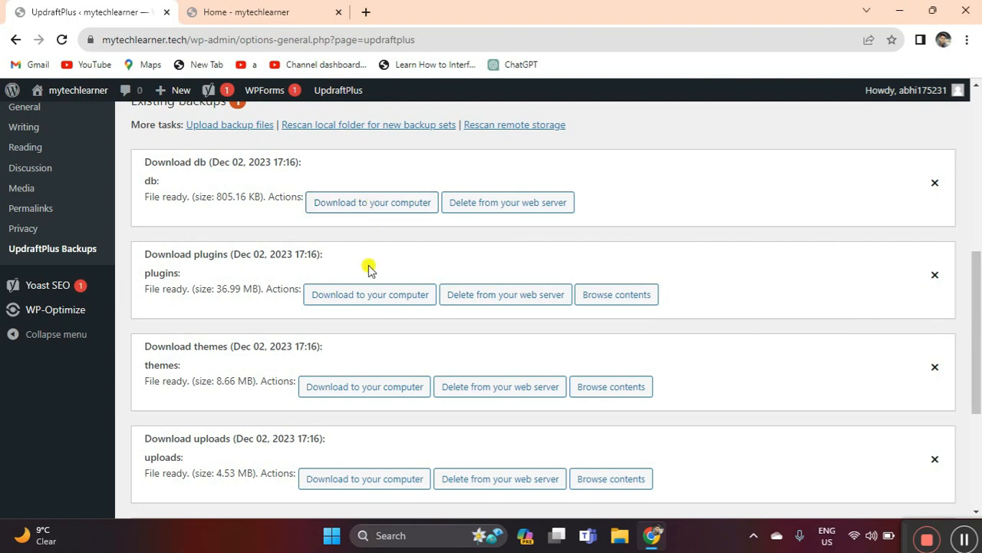
Step: Download the database and plugins archives of the Dec 02, 2023 17:16 backup to the computer
scroll(980, 287, "down", 2)
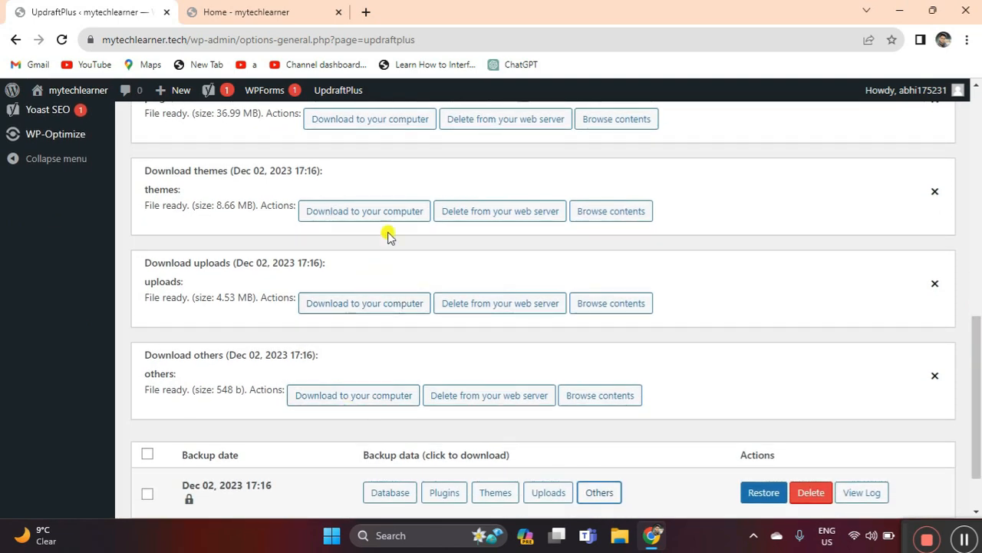
scroll(979, 292, "up", 5)
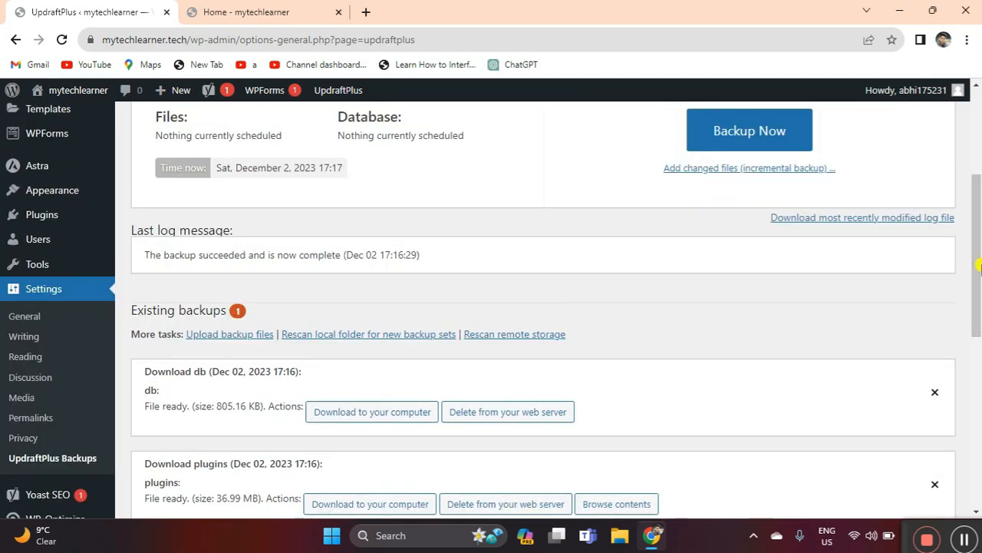
left_click(355, 413)
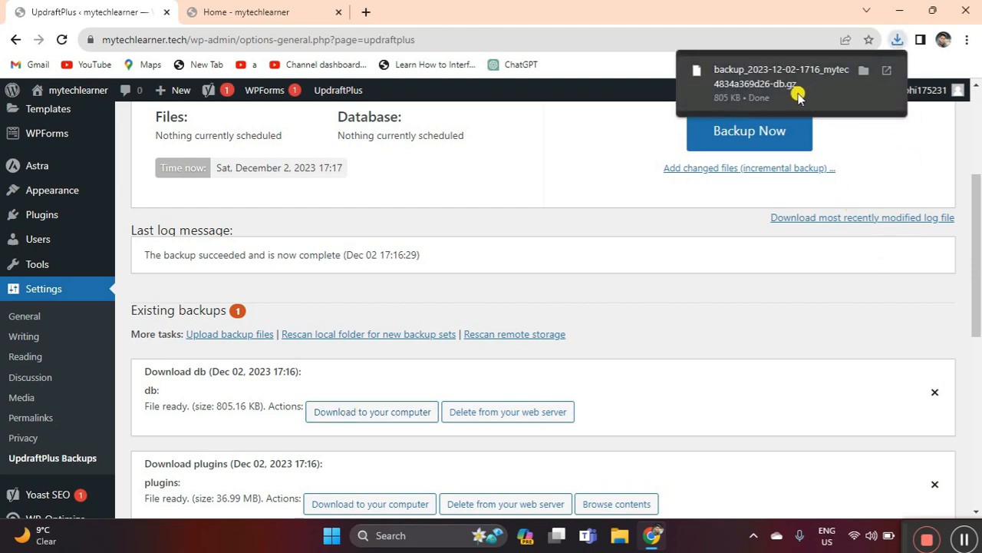
left_click(378, 503)
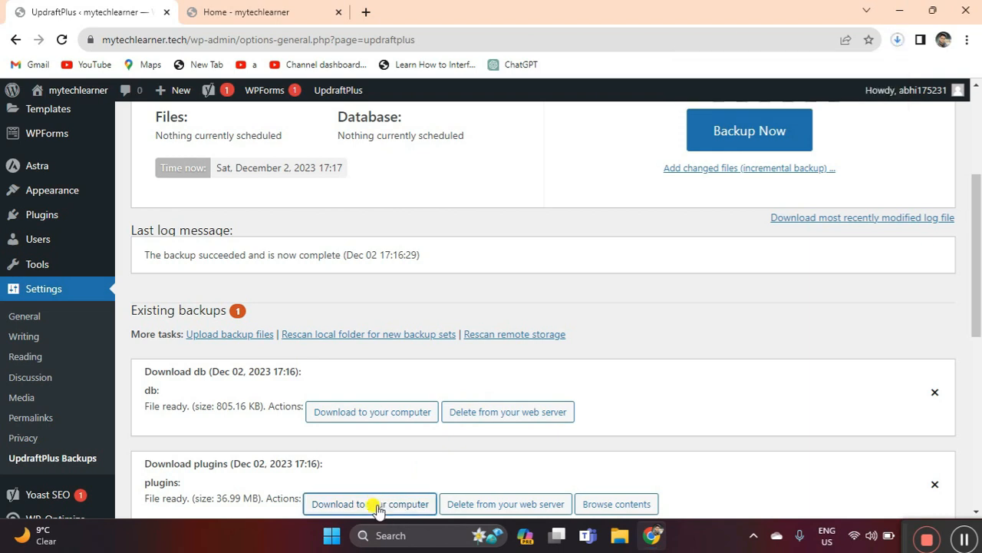
Step: Check the backup archive downloads in the browser's download list and return to the UpdraftPlus backups page
left_click(969, 39)
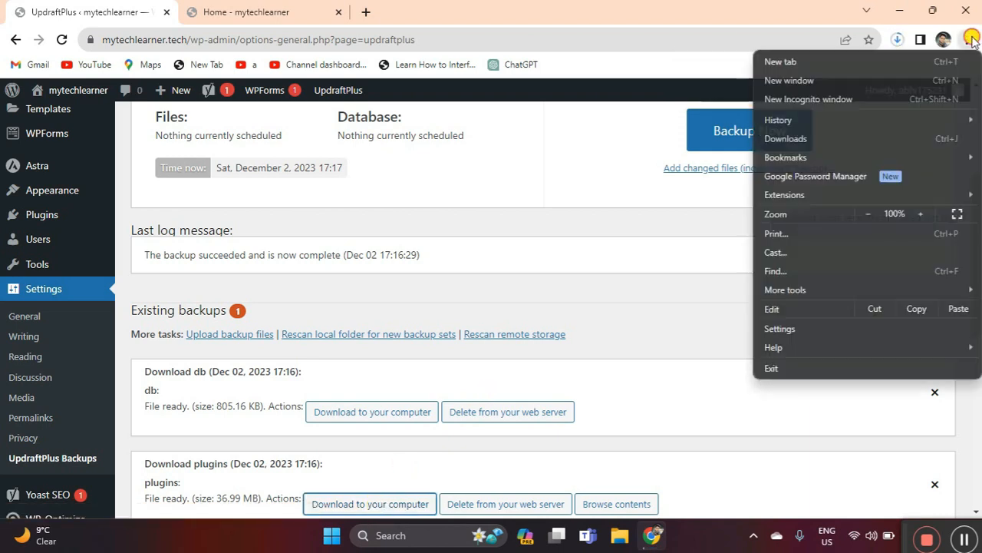
left_click(800, 141)
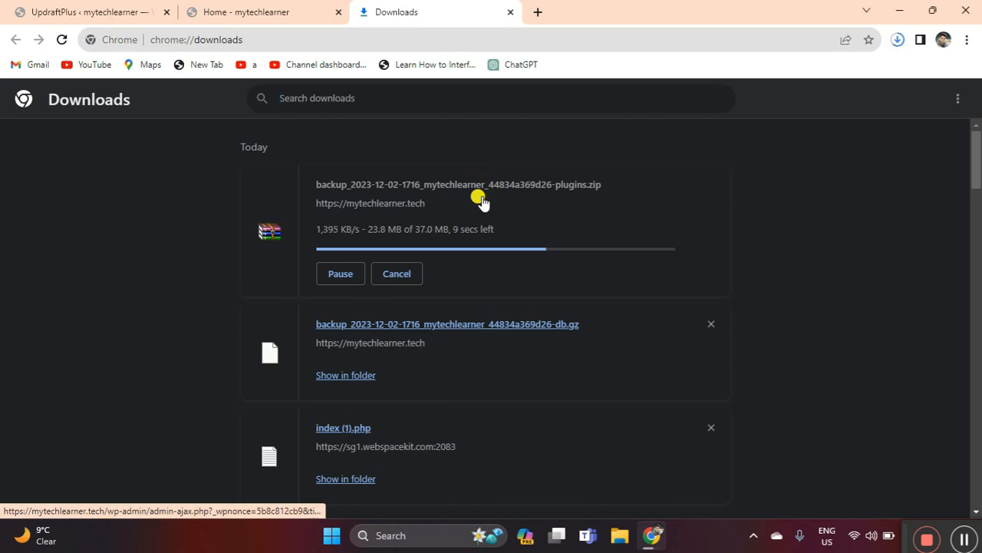
left_click(259, 9)
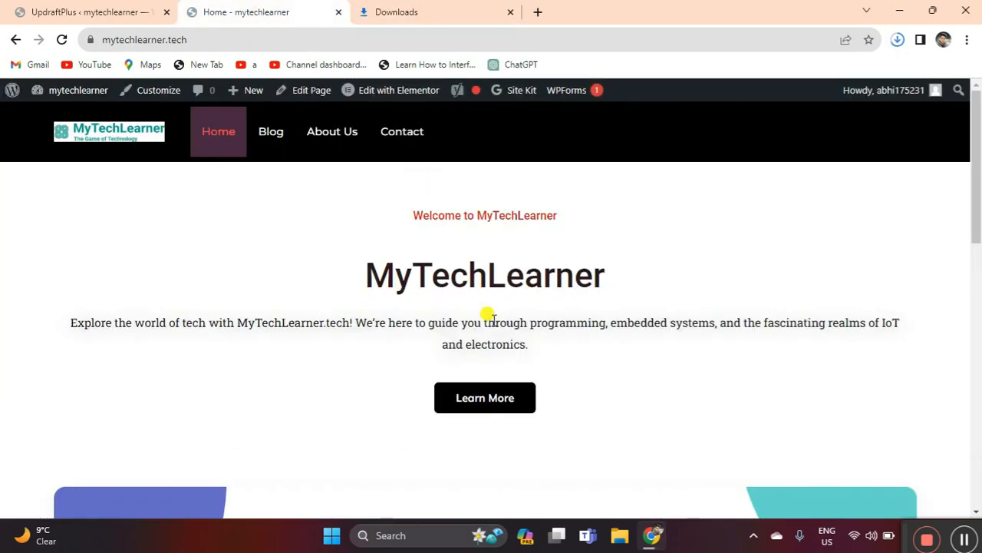
left_click(23, 9)
left_click_drag(976, 222, 977, 356)
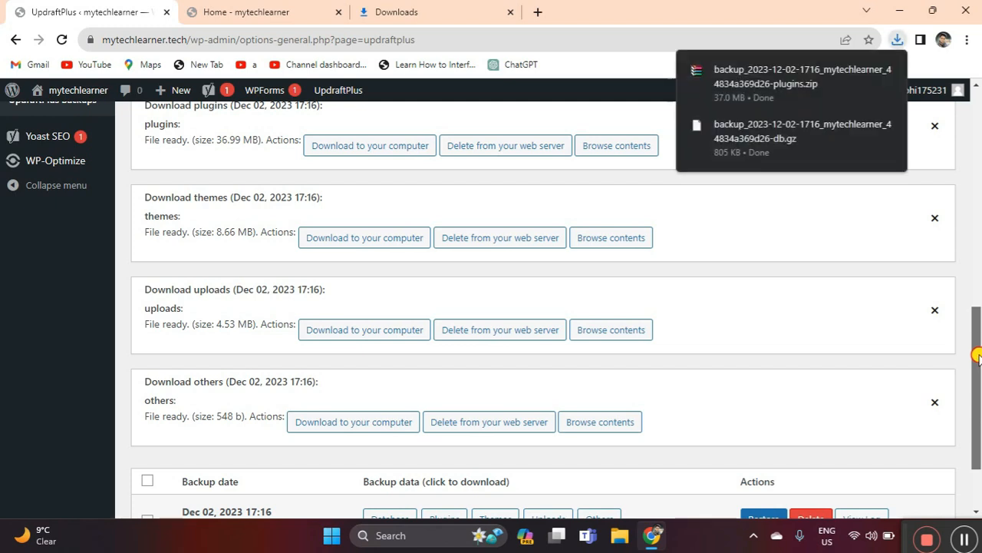
left_click_drag(977, 234, 979, 368)
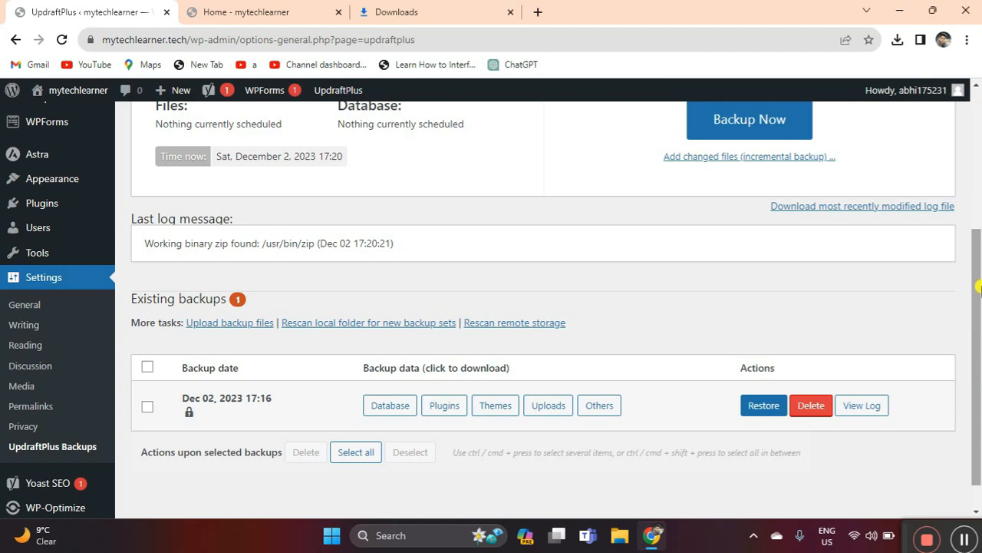
left_click_drag(979, 334, 979, 195)
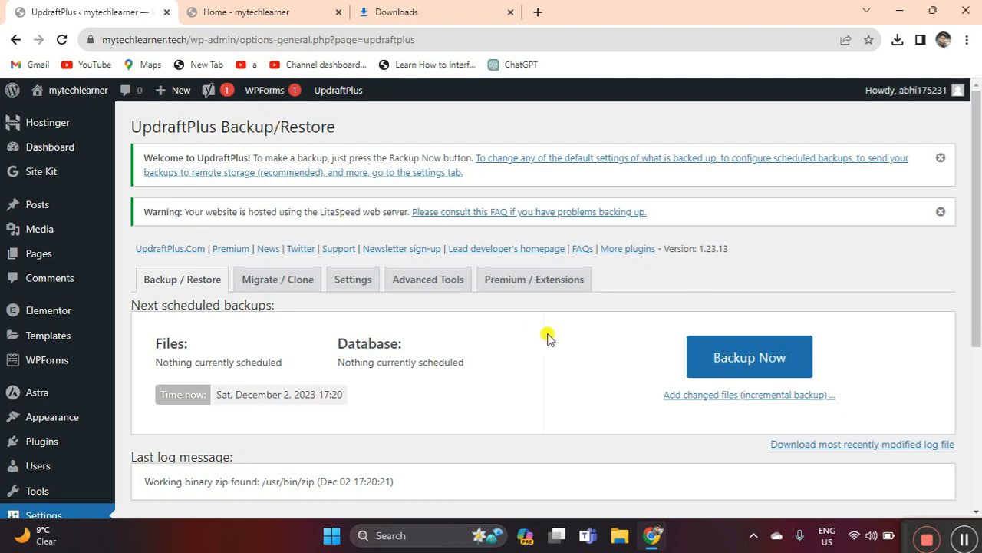
left_click_drag(979, 257, 979, 400)
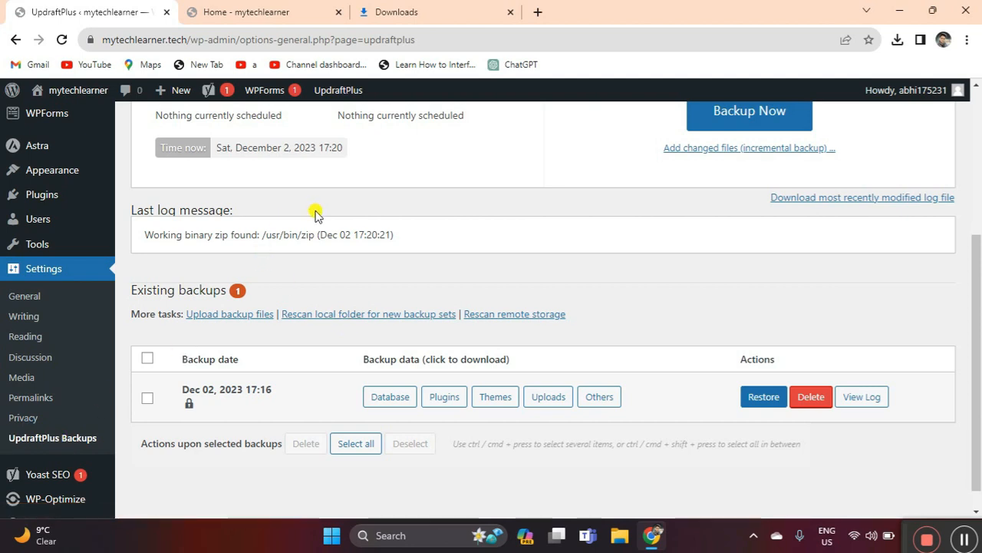
Step: Show the backup upload area, browse for a backup file from 2023-11-27, and cancel the file selection without uploading
mouse_move(978, 327)
left_mouse_down()
mouse_move(979, 196)
mouse_move(979, 336)
left_mouse_up()
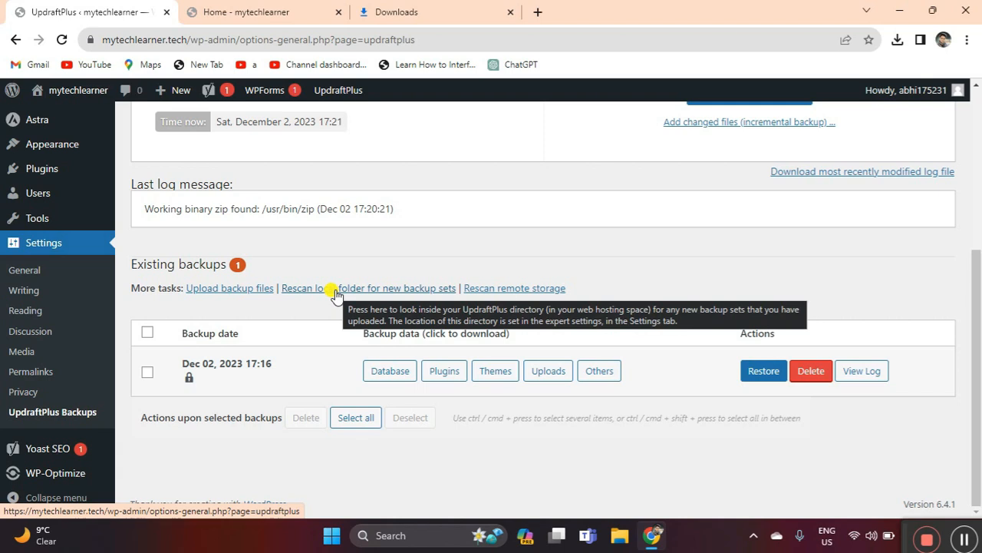
left_click(214, 289)
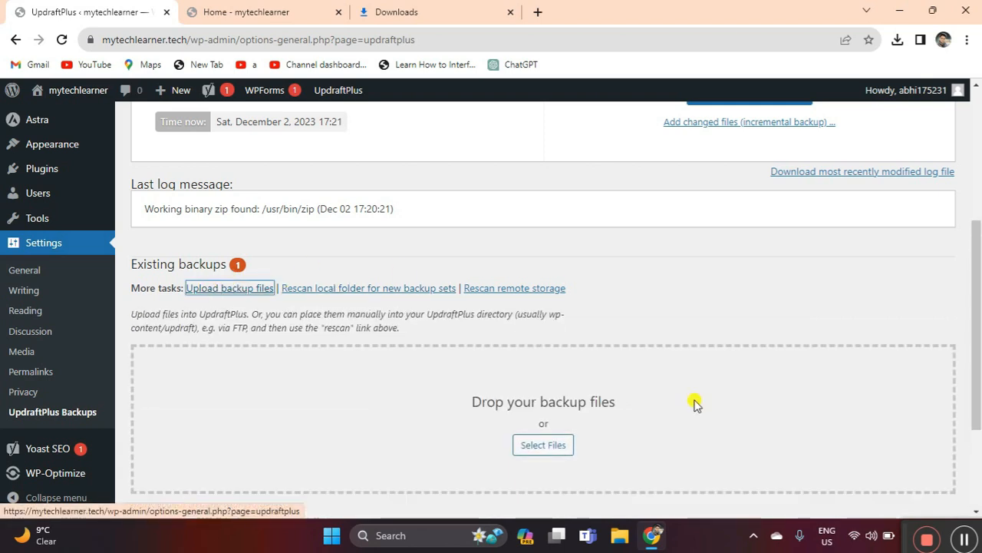
scroll(980, 261, "down", 2)
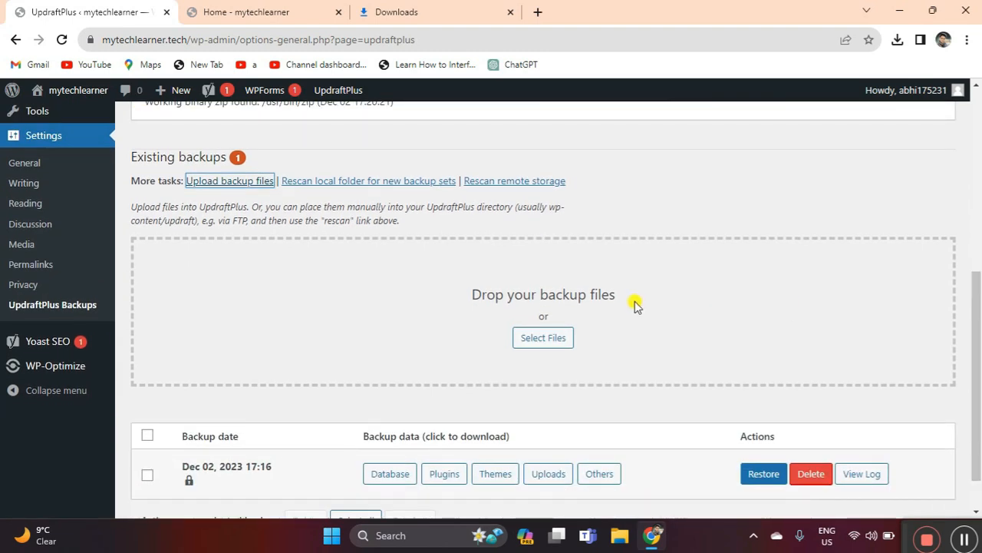
left_click(556, 342)
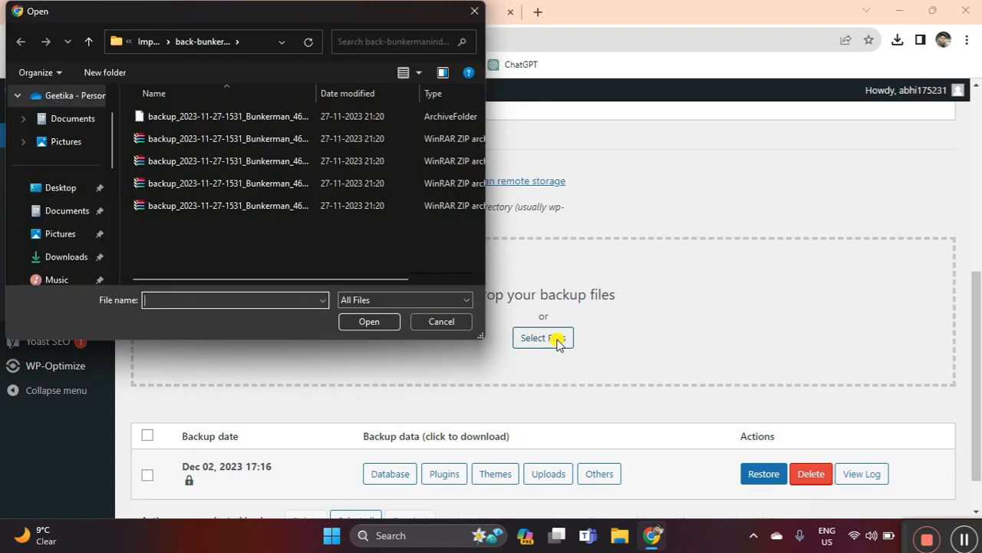
left_click(237, 116)
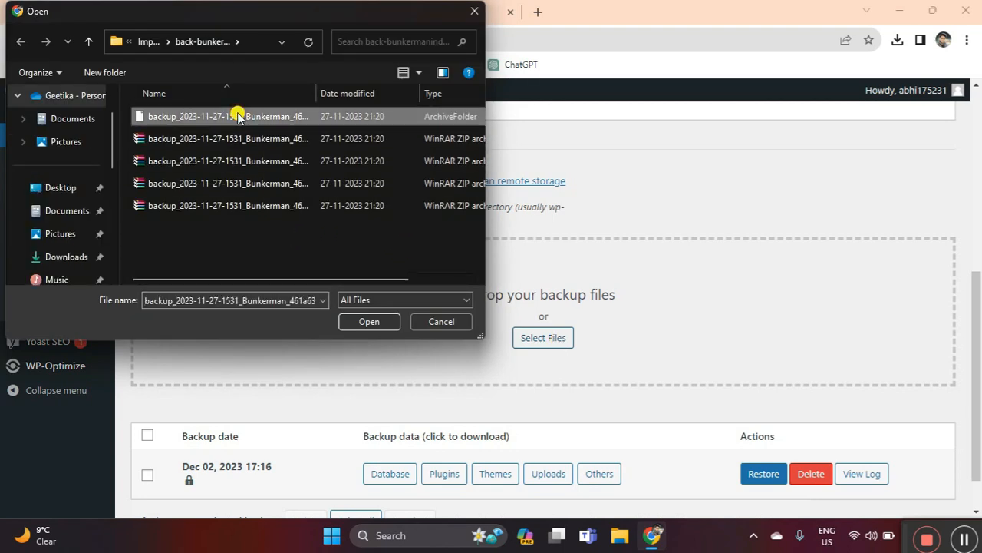
left_click(436, 322)
scroll(694, 288, "down", 1)
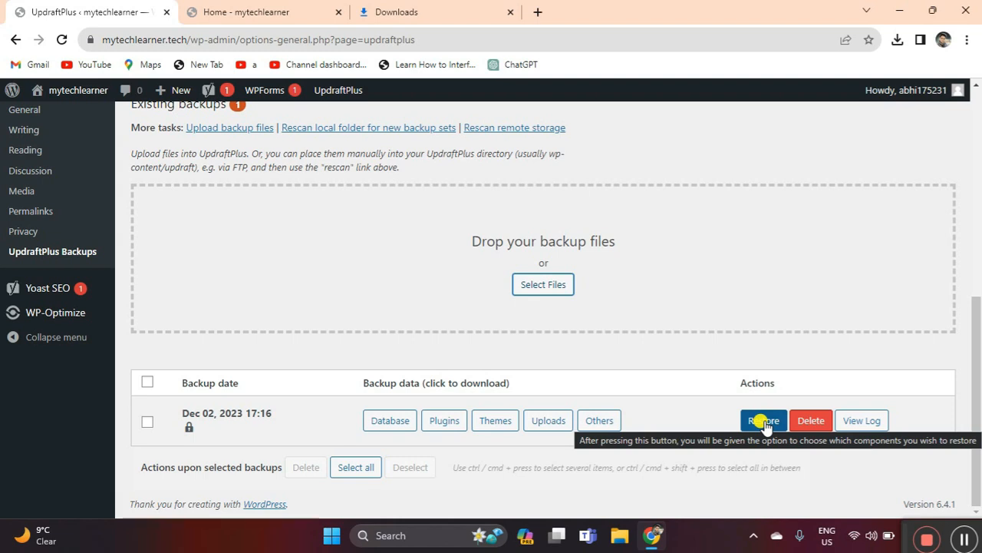
scroll(812, 228, "up", 5)
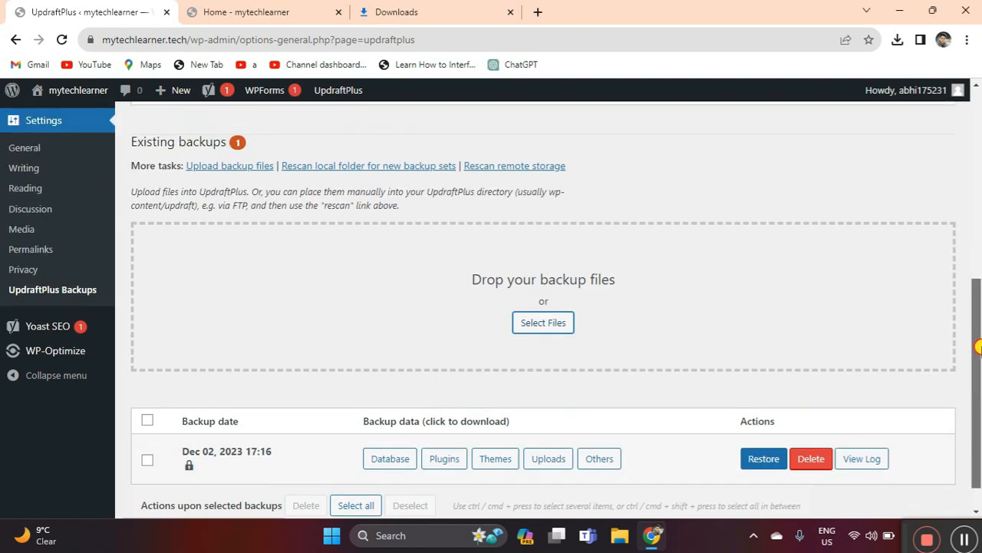